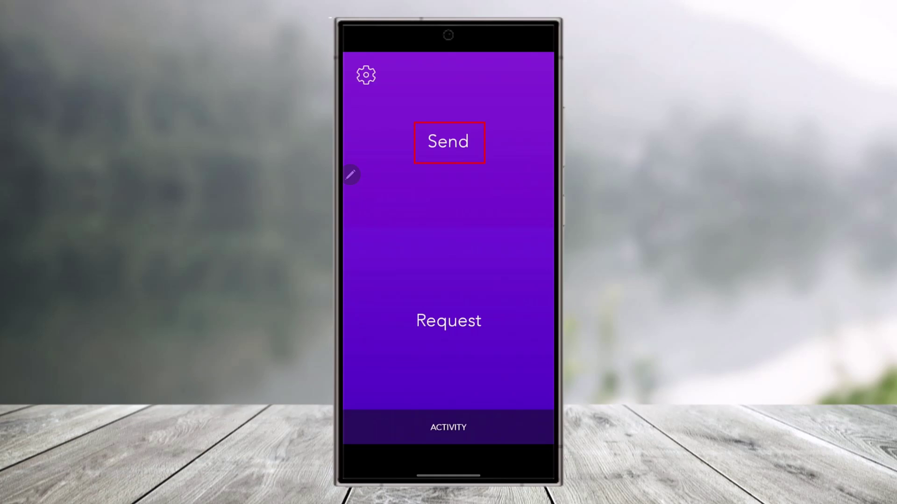
Start a Zelle transfer from the Send option to enter a $25 amount
left_click(463, 152)
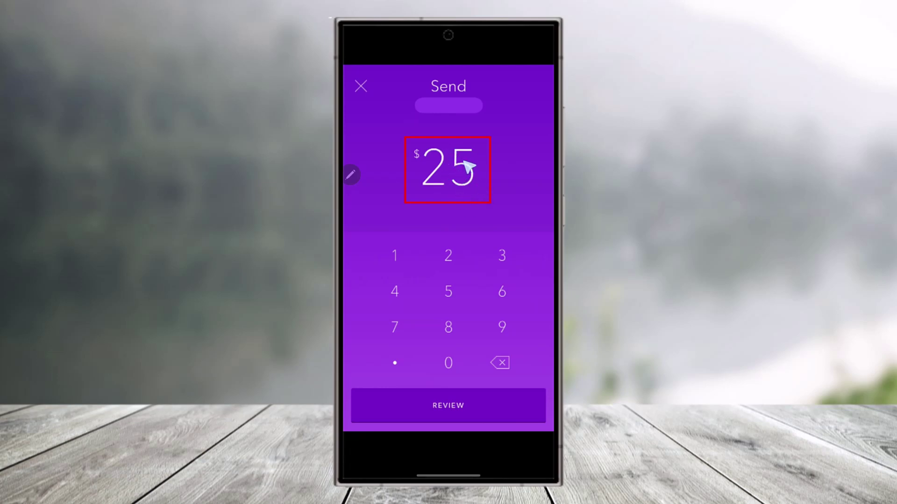
Proceed to review the $25 Zelle payment
left_click(495, 404)
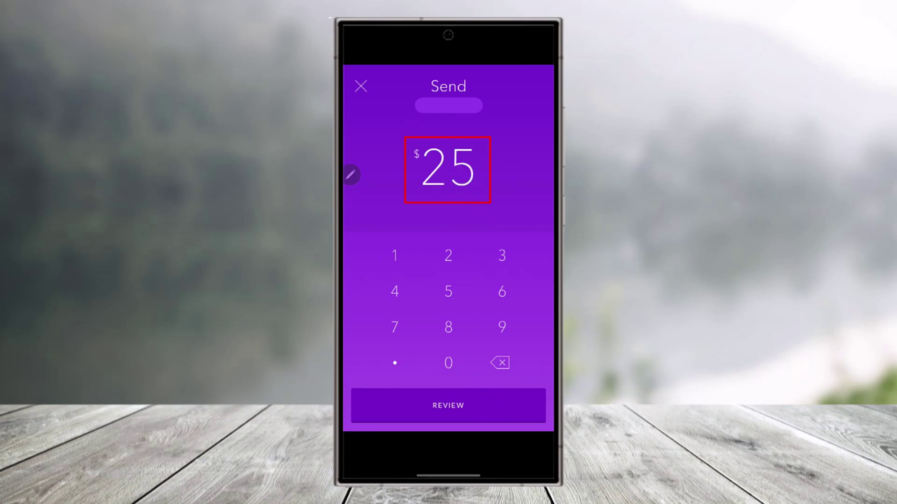